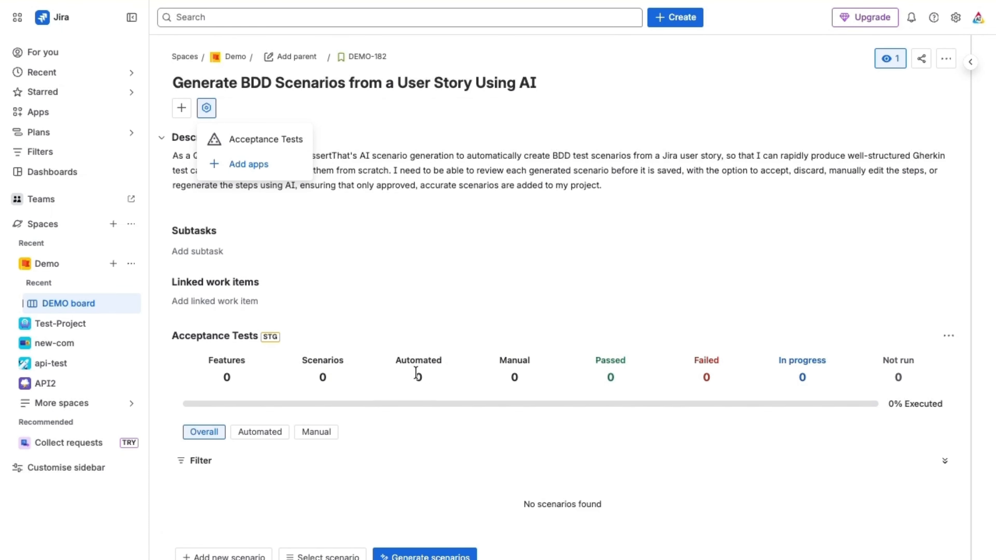
Step: Generate AI scenarios from the DEMO-182 user story under a new feature named "Add new AI scenarios"
scroll(407, 376, "down", 2)
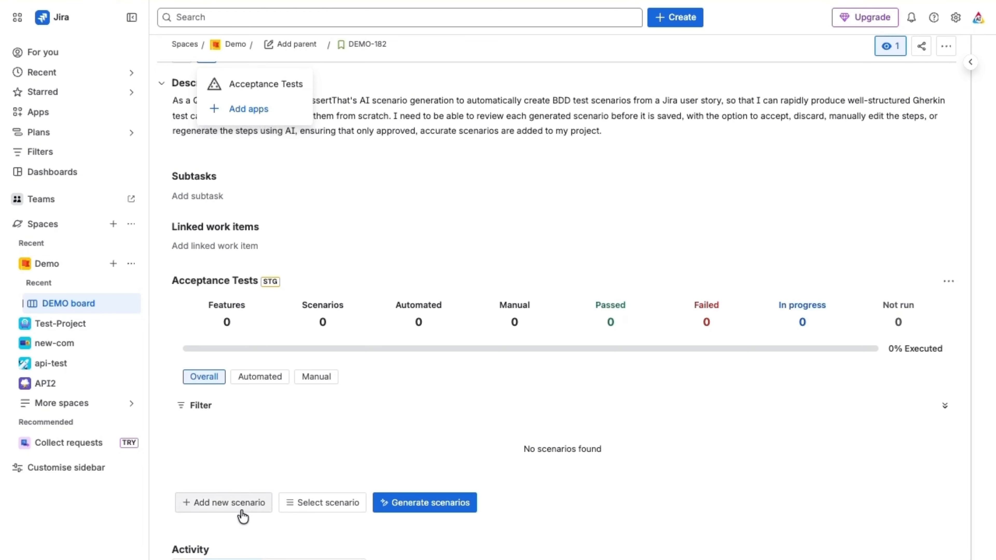
left_click(442, 504)
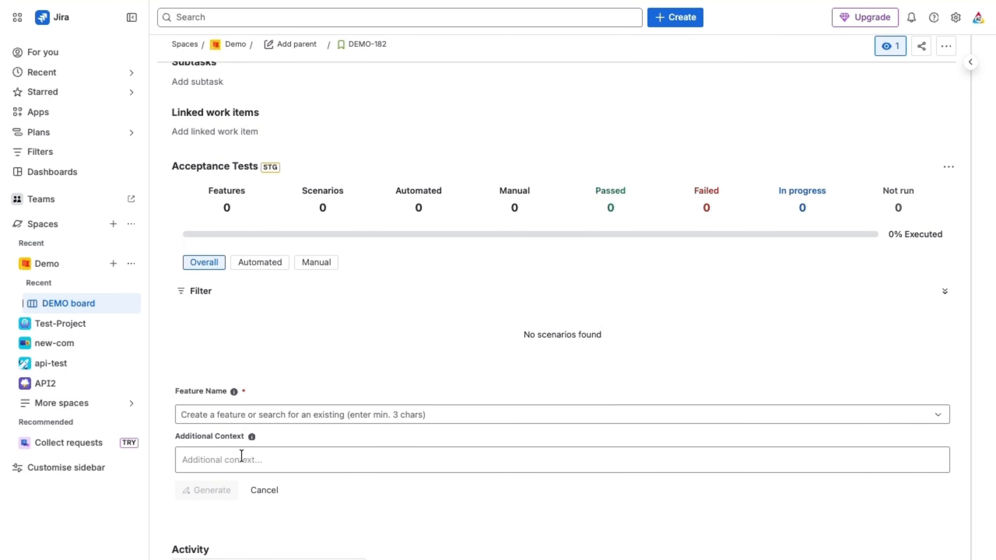
left_click(231, 419)
type("Add new AI scenarios")
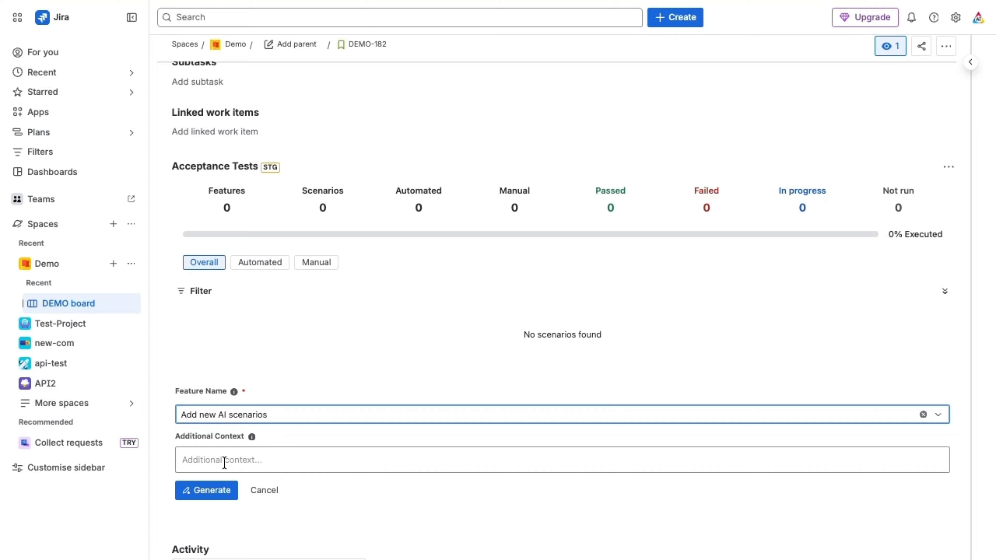
left_click(203, 495)
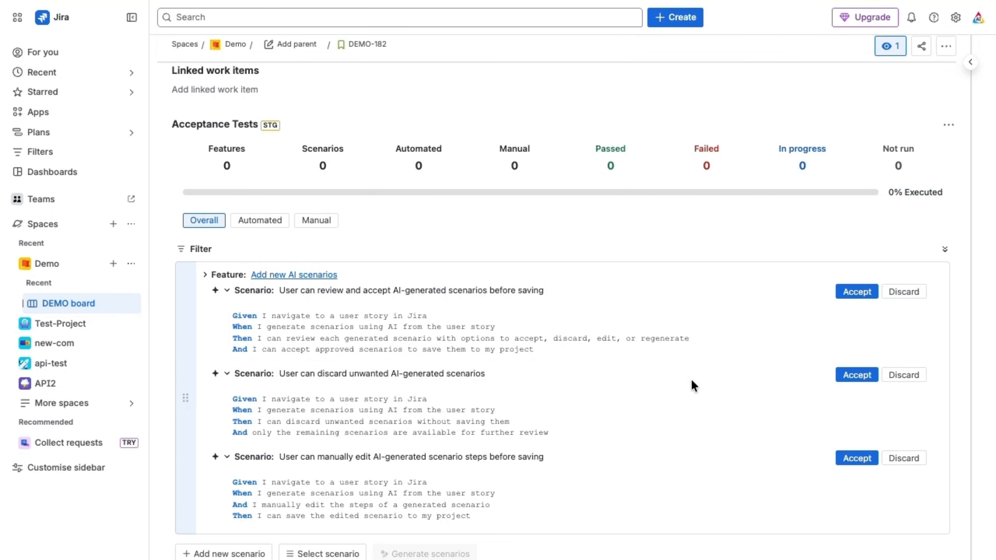
scroll(691, 380, "down", 1)
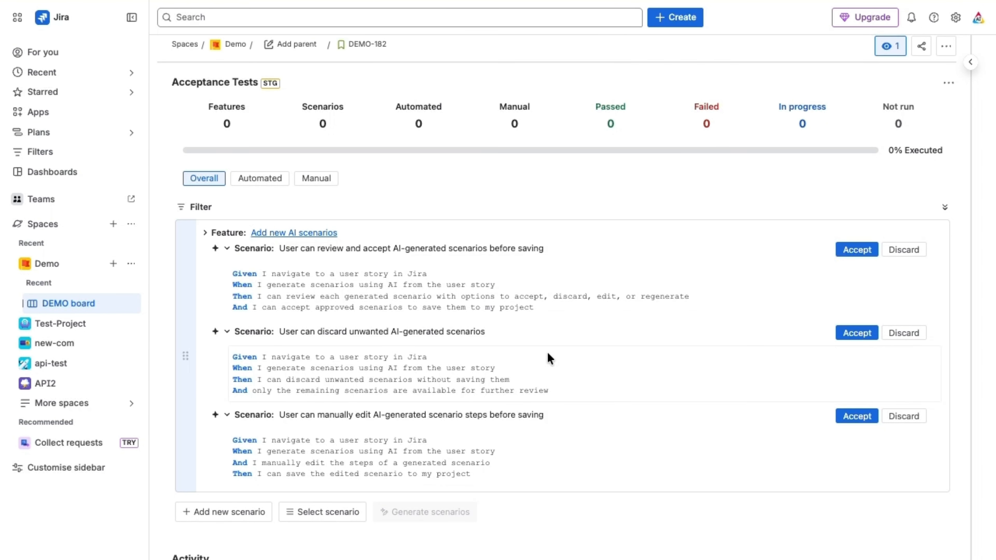
Step: Replace "discard" with "delete" in the Then step of the generated scenario about discarding unwanted scenarios
scroll(659, 298, "up", 1)
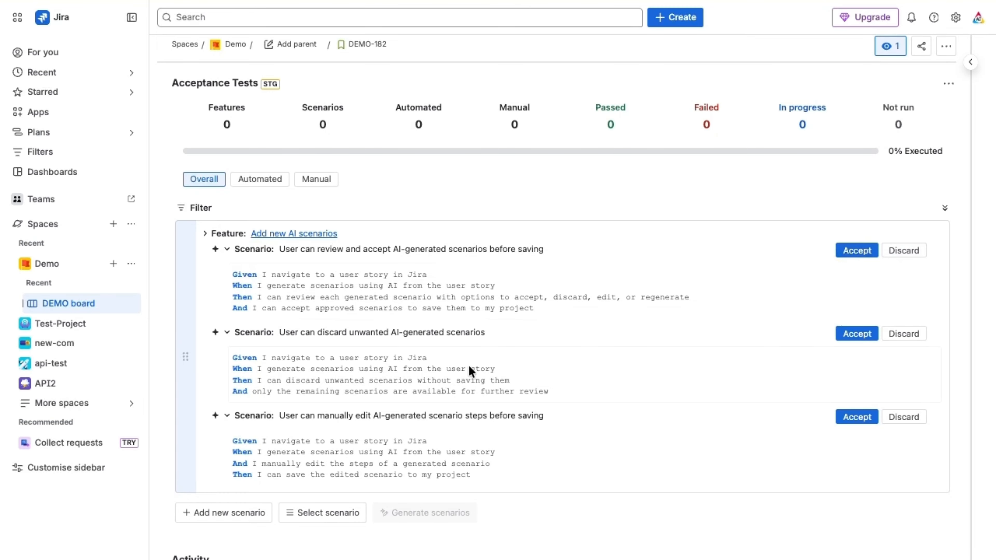
left_click(563, 393)
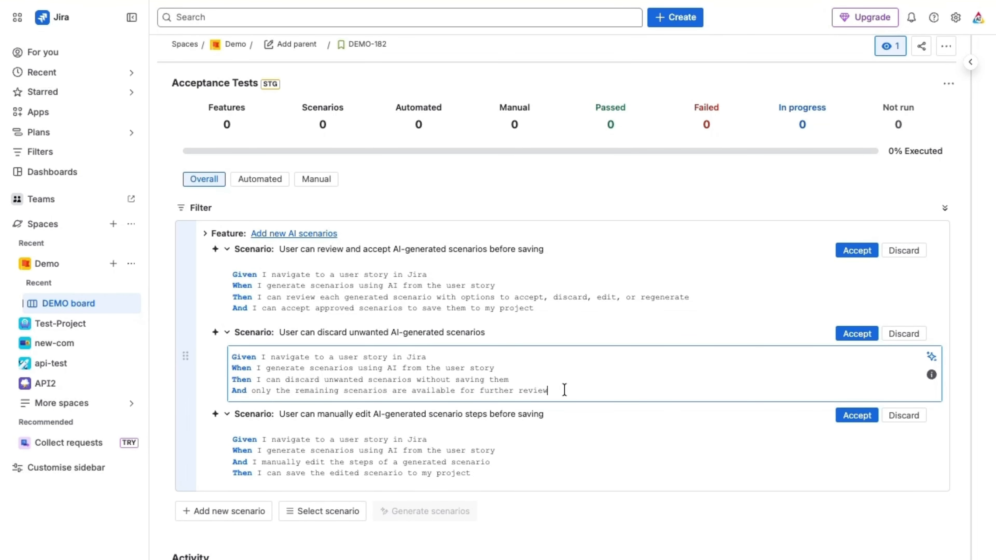
double_click(307, 381)
type("delete")
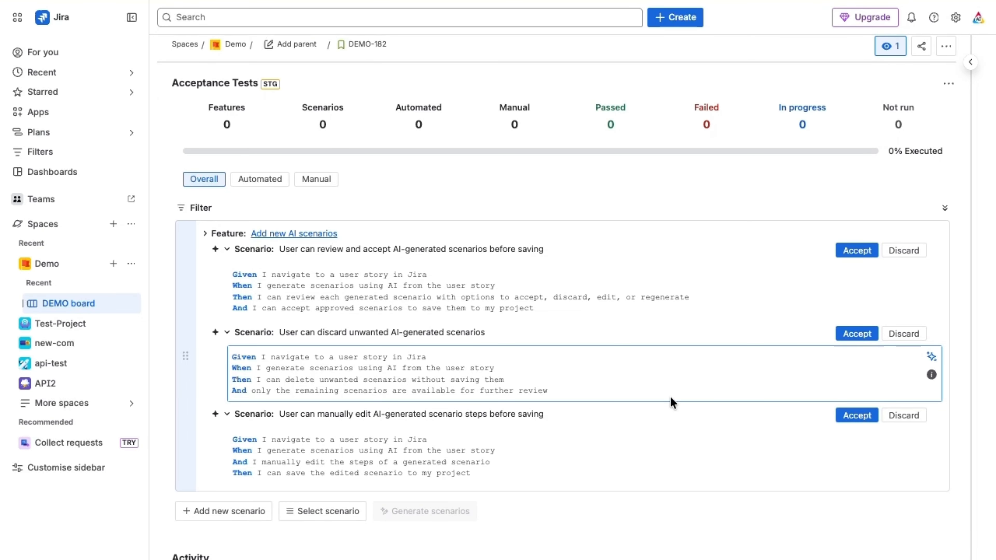
Step: Accept the generated scenarios about discarding and about reviewing and accepting, and discard the one about manually editing steps
left_click(856, 334)
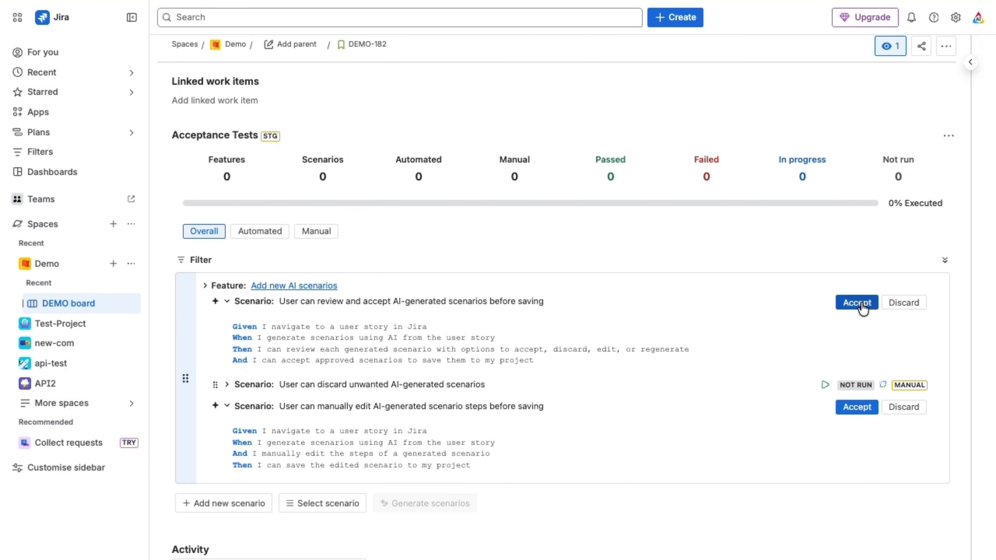
left_click(862, 309)
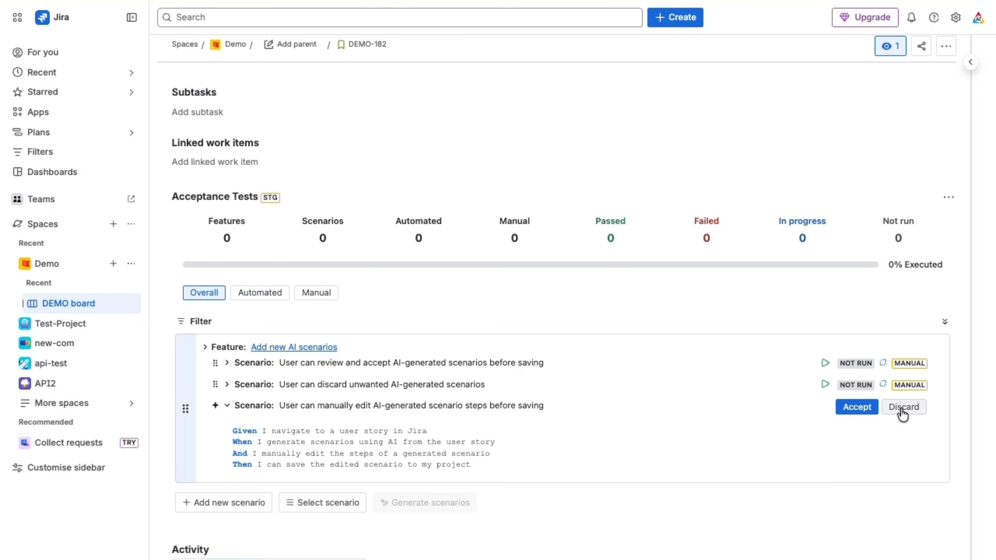
left_click(903, 409)
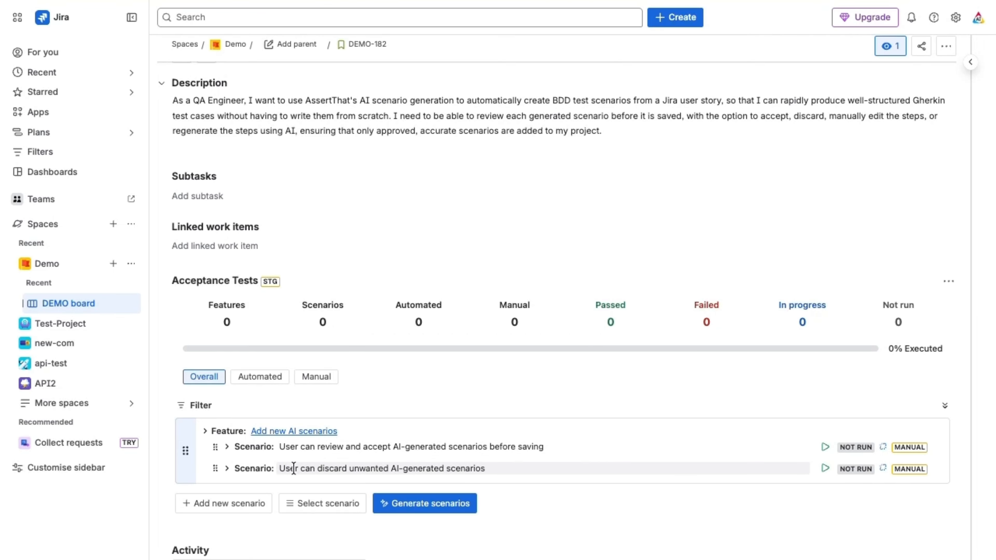
Step: Regenerate the steps of the scenario about discarding with AI, using the context "add additional step to edit before discarding the changes"
left_click(226, 470)
scroll(549, 443, "down", 3)
left_click(554, 440)
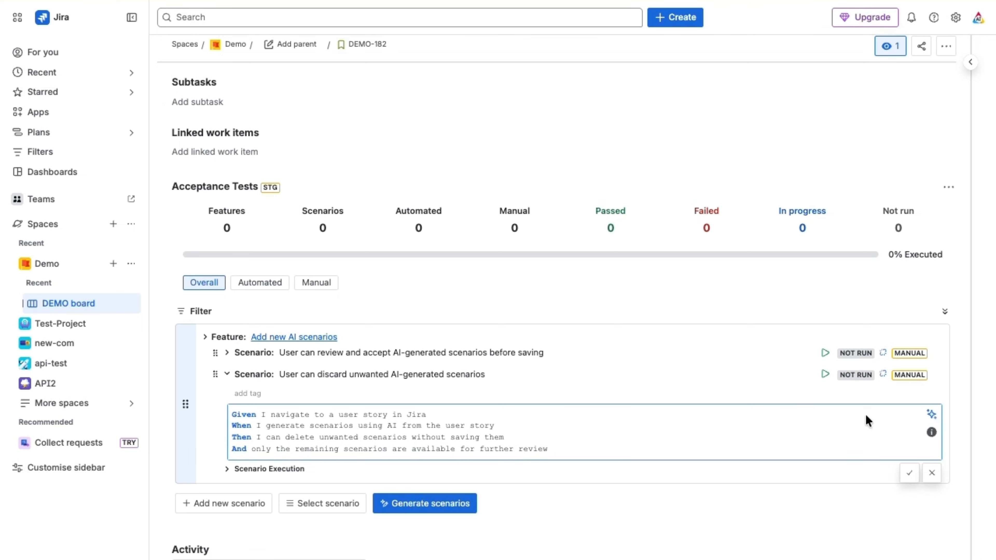
left_click(931, 415)
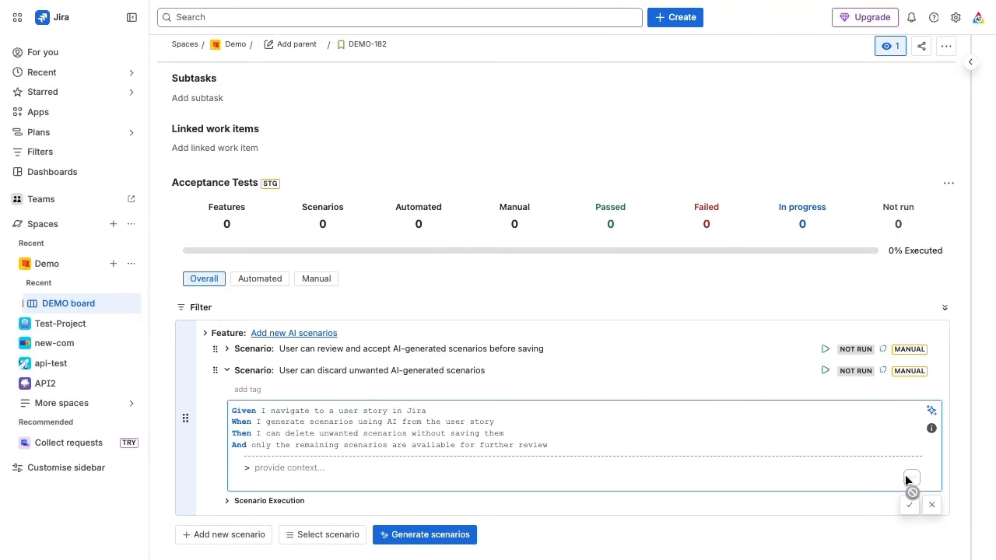
left_click(314, 465)
type("add additional step to edit before discarding the changes")
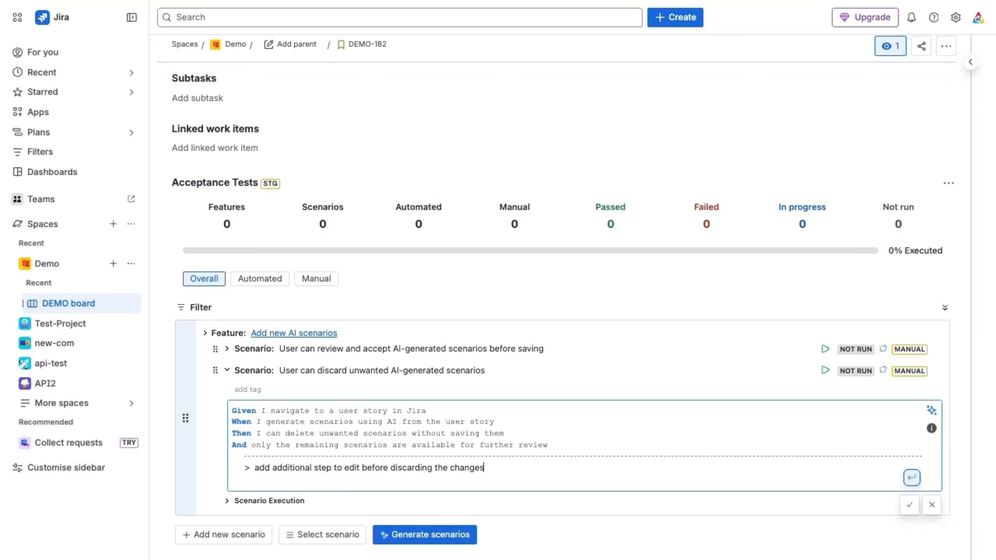
left_click(906, 479)
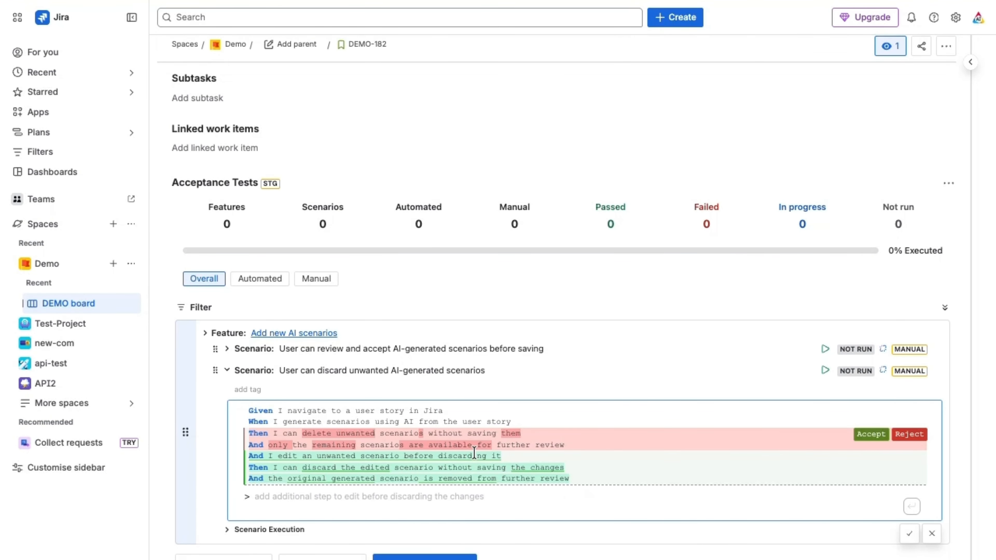
Step: Accept the AI-suggested step changes and save the scenario about discarding unwanted scenarios
scroll(474, 453, "down", 2)
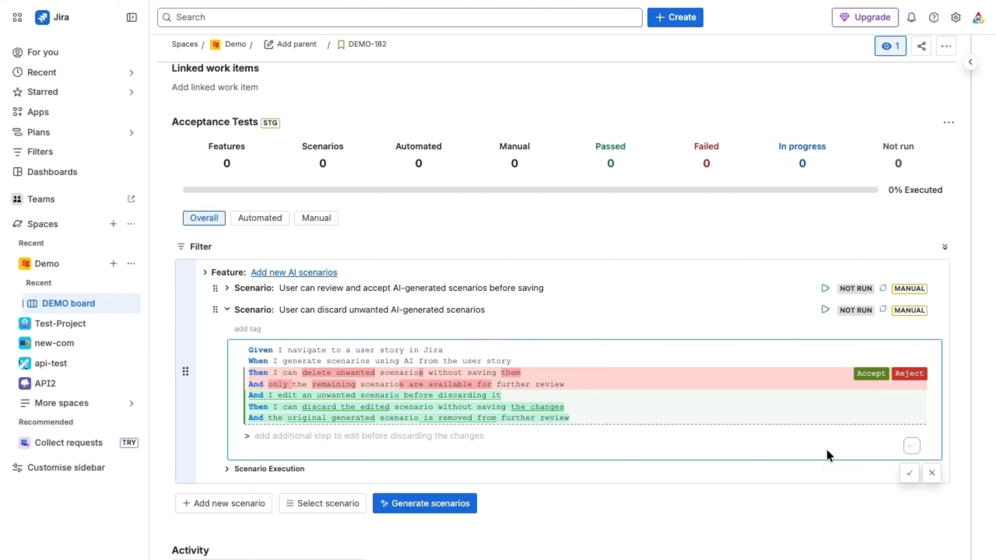
left_click(870, 374)
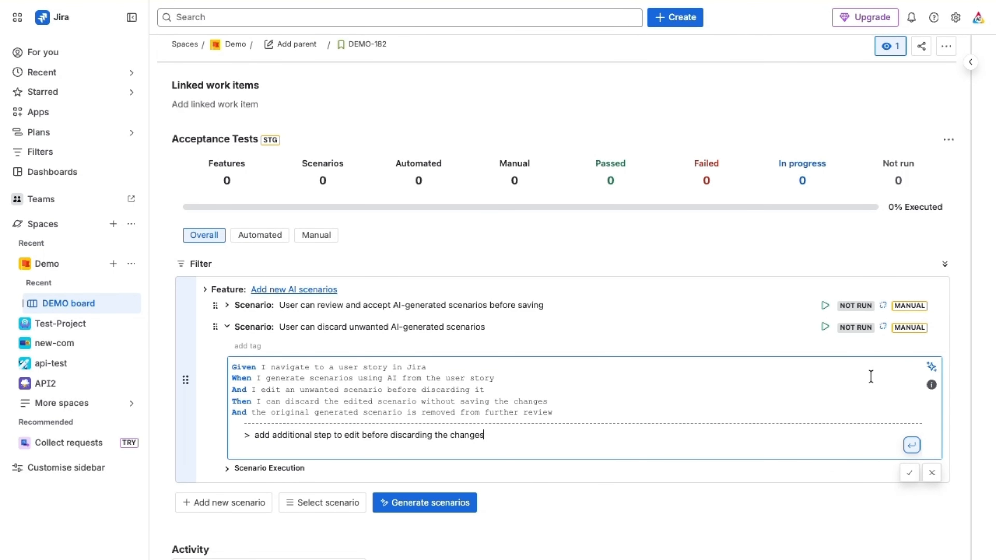
left_click(910, 473)
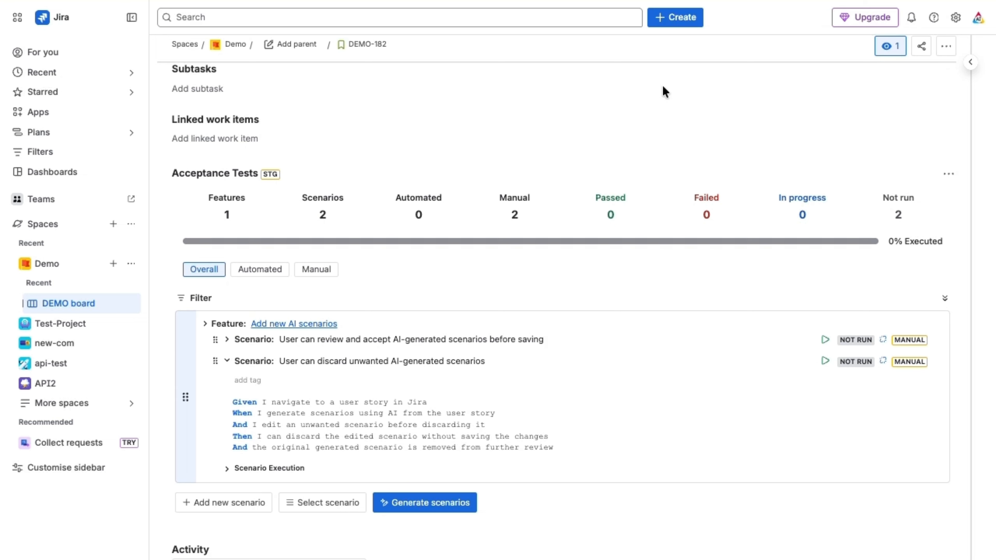
Step: Open the AssertThat BDD app configuration in the Jira admin settings for Marketplace apps
left_click(956, 24)
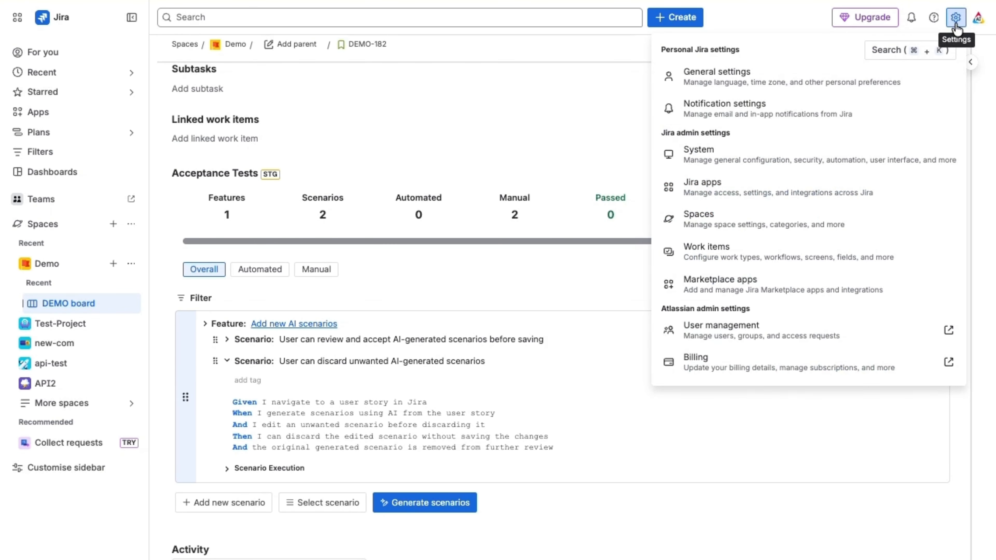
left_click(708, 286)
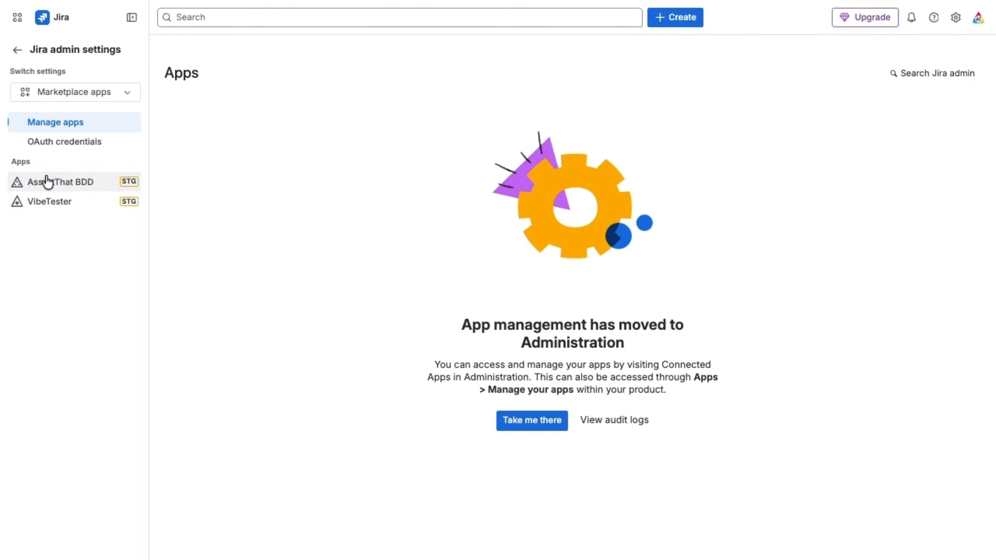
left_click(46, 182)
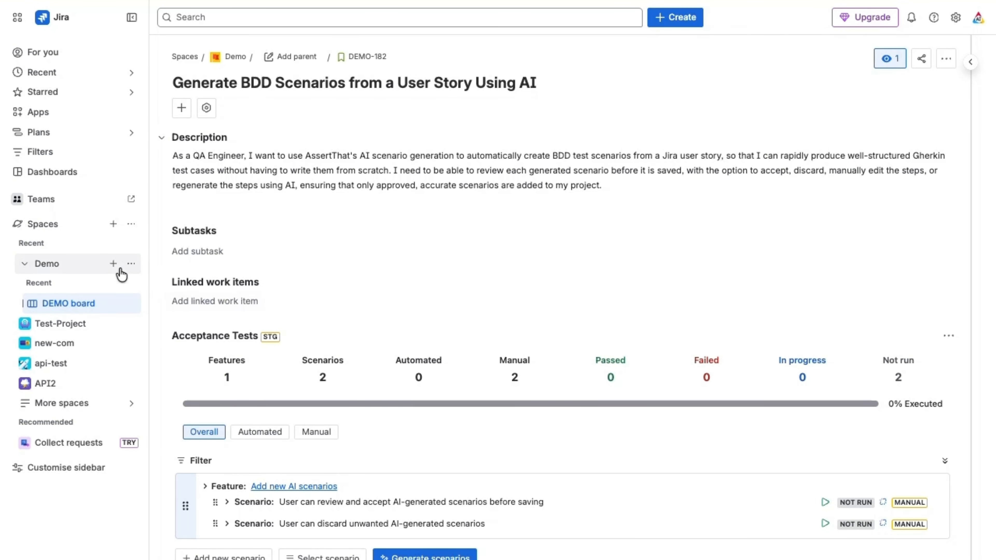
Step: Open the AssertThat BDD app settings within the Demo space's settings
left_click(132, 264)
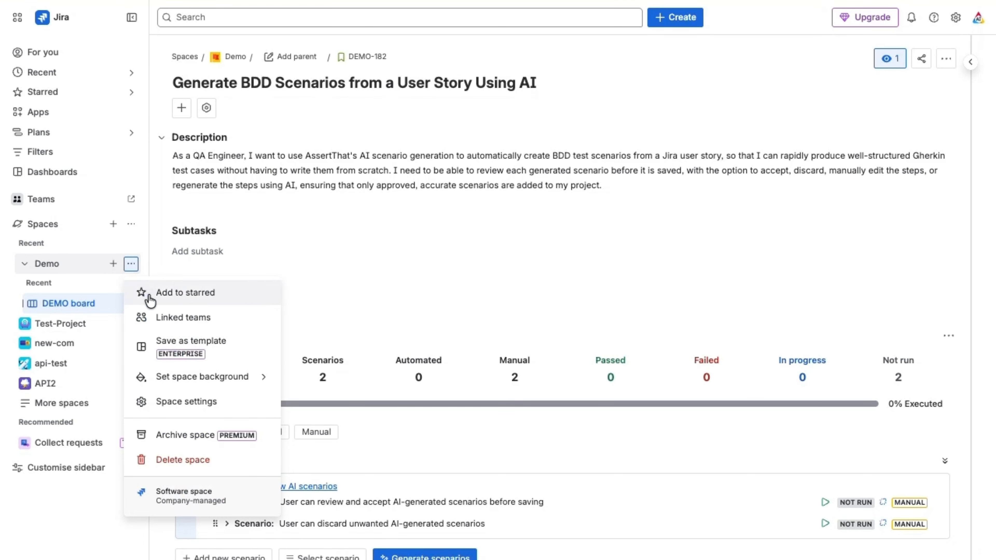
left_click(165, 403)
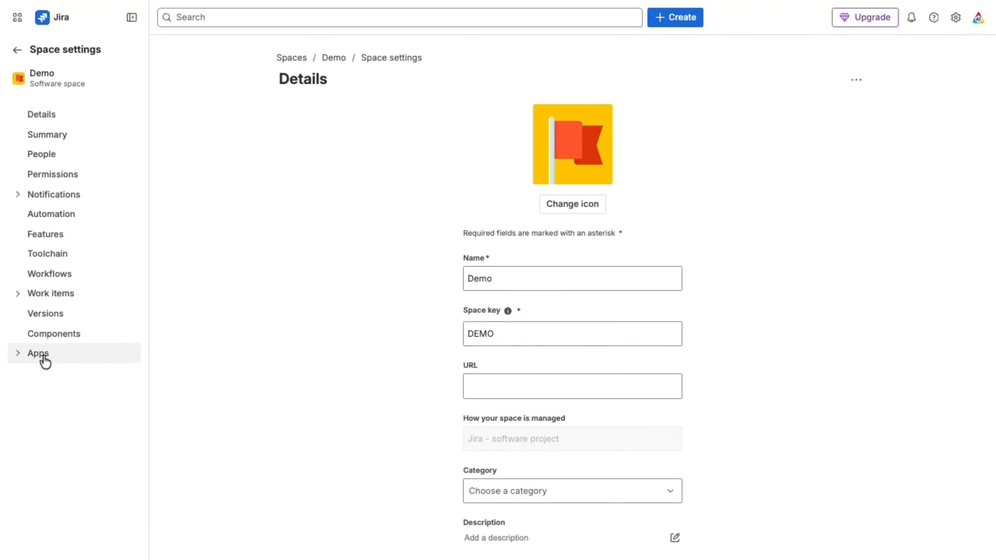
left_click(44, 355)
left_click(45, 378)
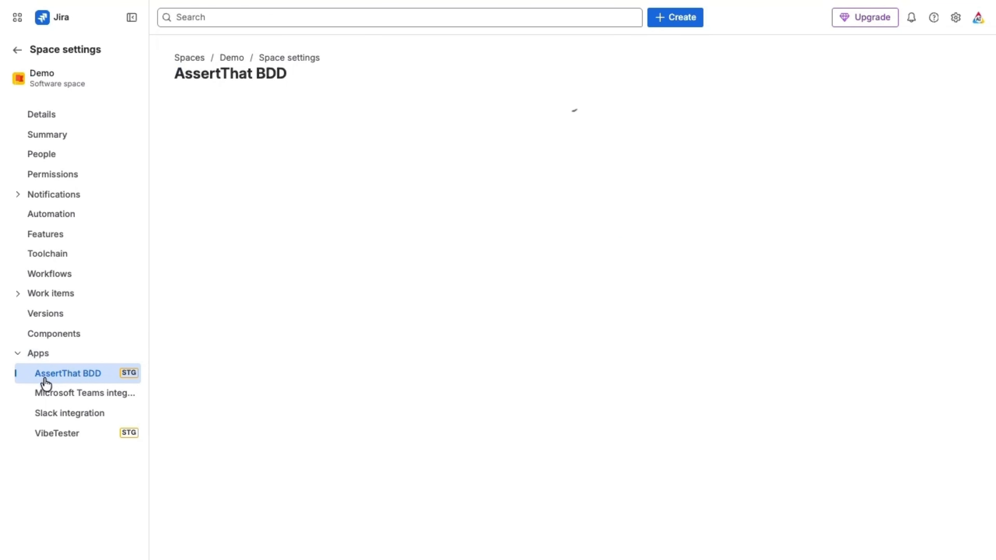